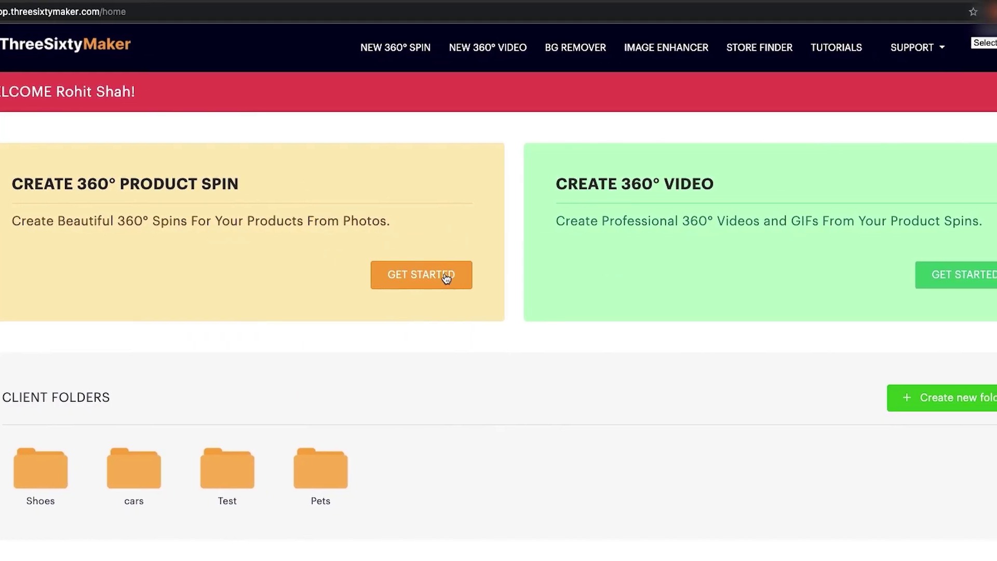
Create a new 360° product spin project named carspin in a chosen folder.
click(445, 274)
text(carsp)
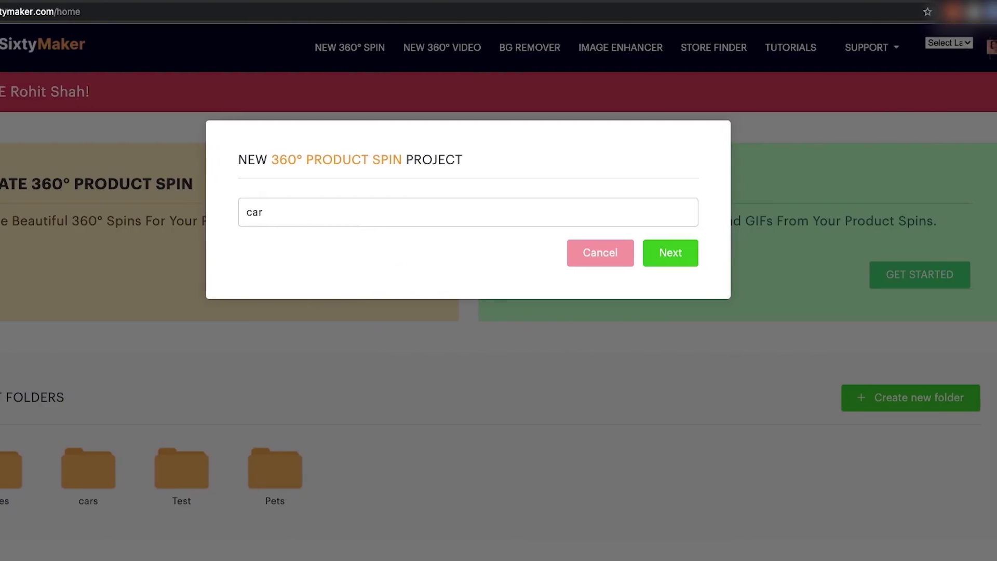
text(in)
key(Return)
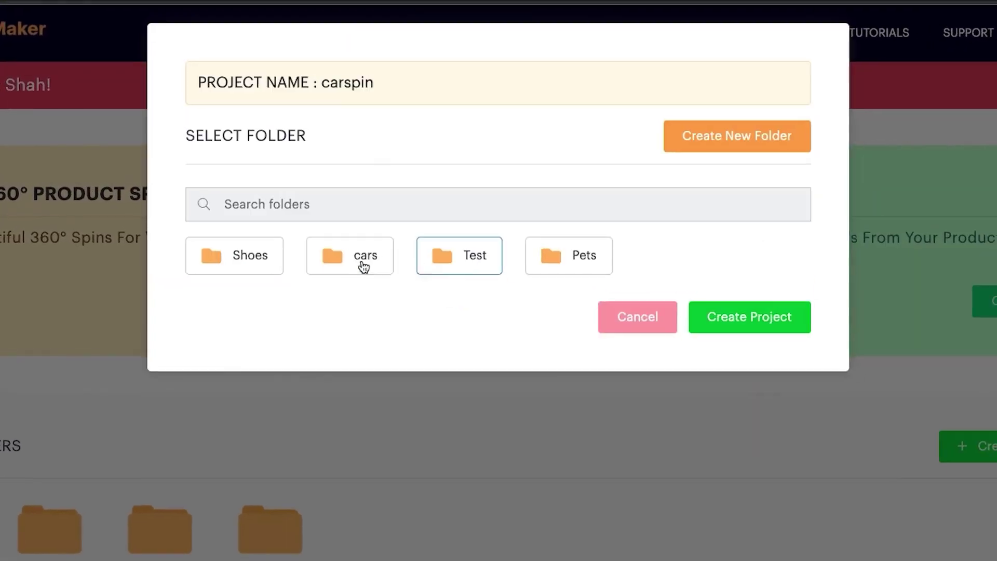
click(751, 325)
click(444, 466)
Upload all 30 ford 360 car photos and accept their arranged order.
click(106, 187)
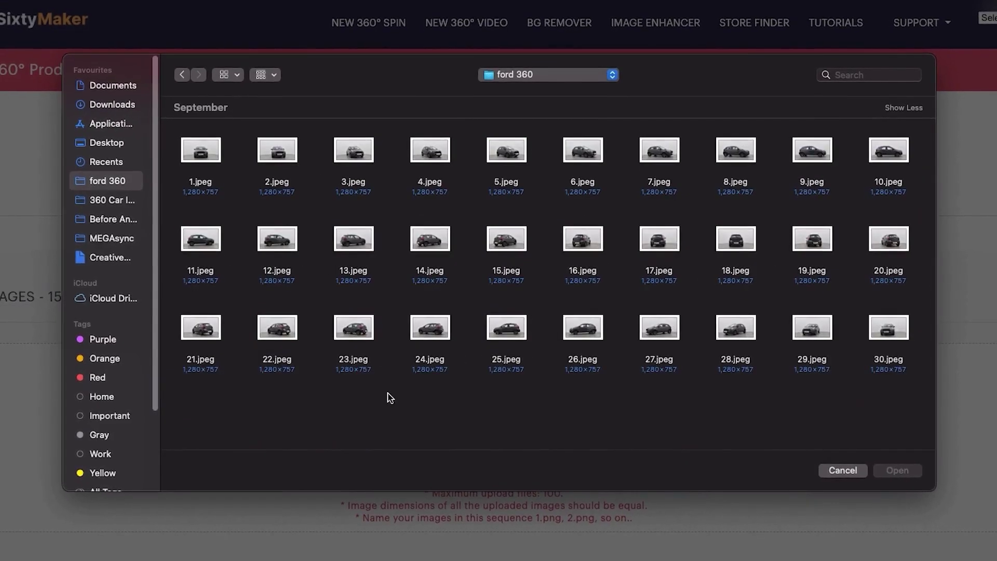
key(super+a)
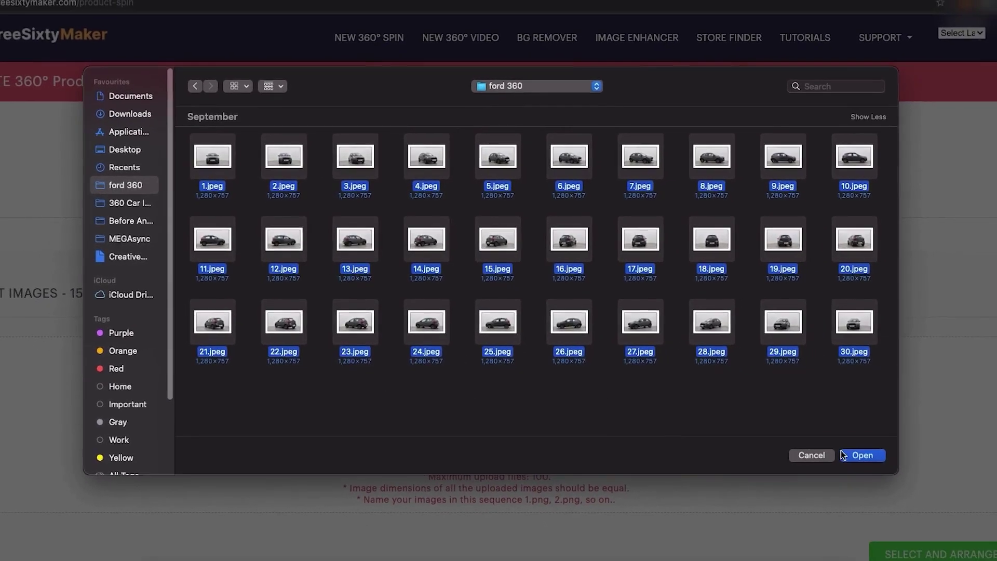
click(843, 456)
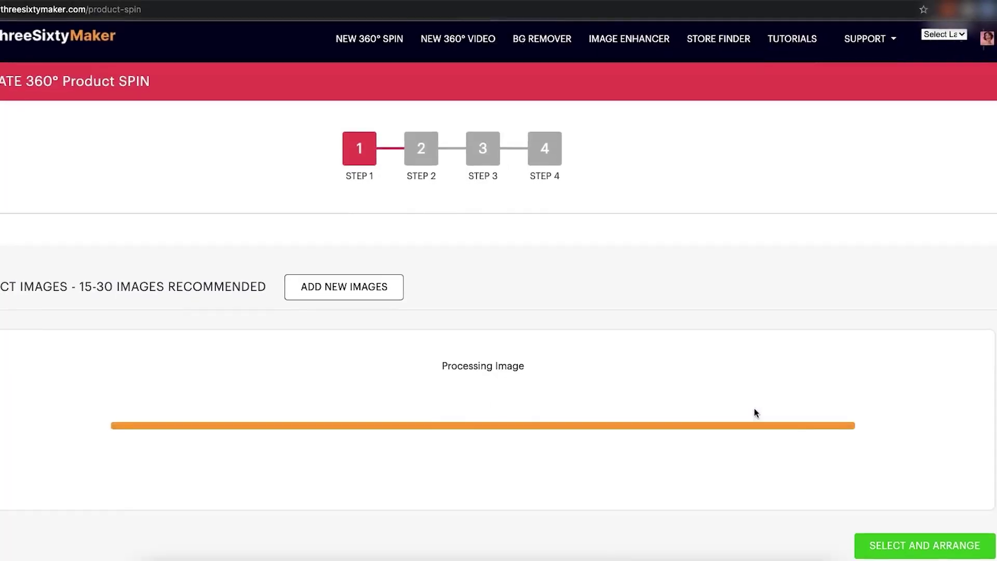
scroll(671, 340, down, 5)
scroll(65, 361, up, 3)
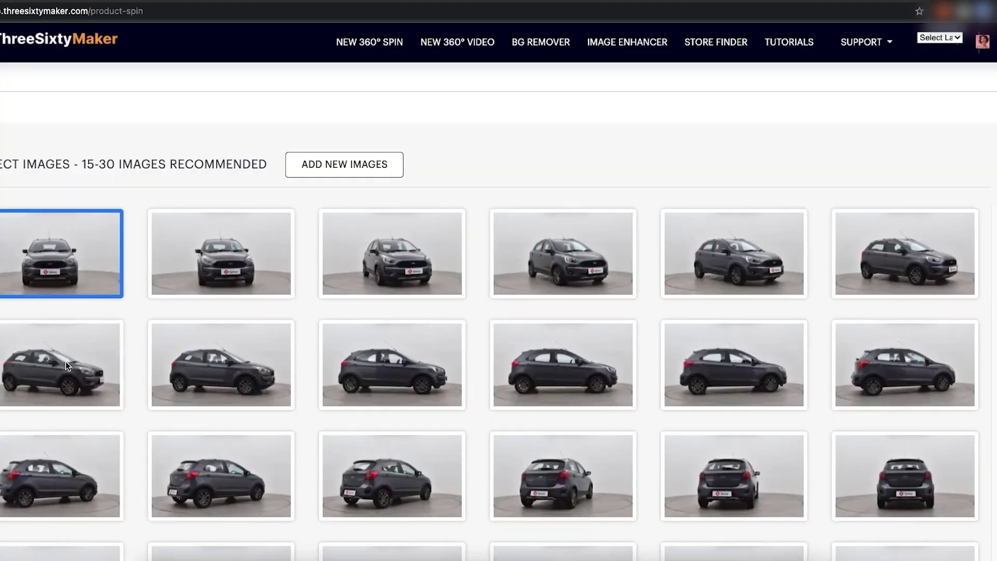
scroll(875, 355, down, 5)
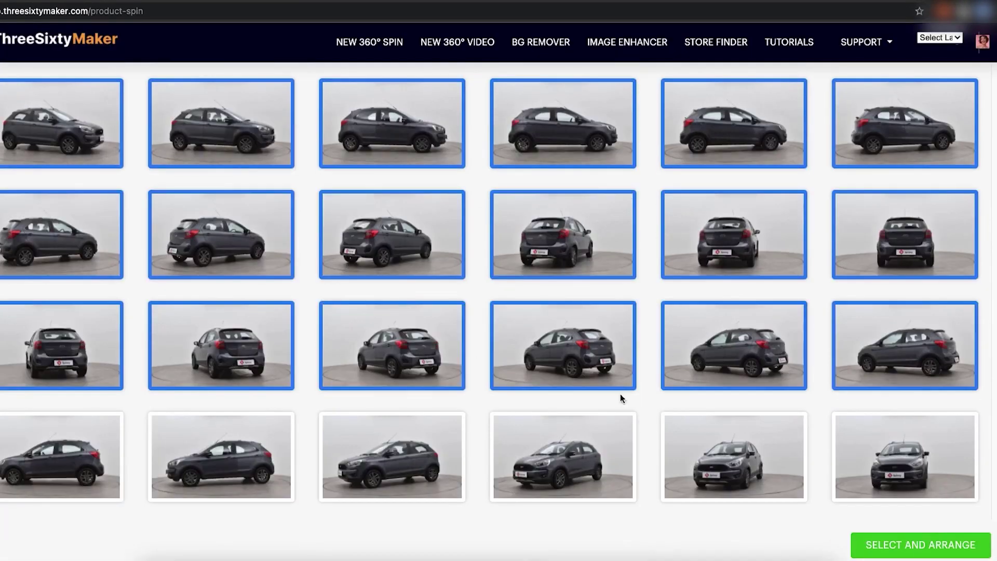
click(896, 544)
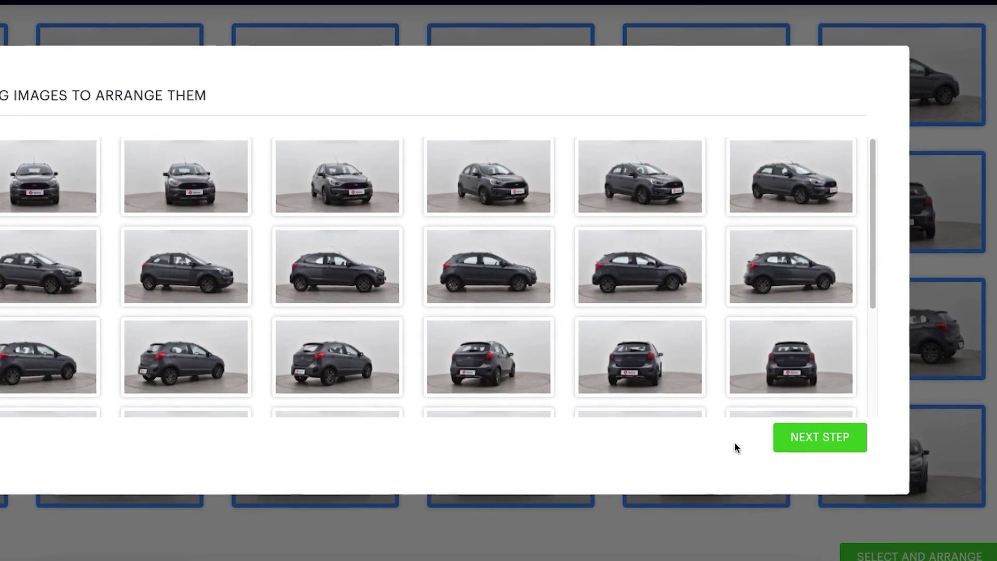
click(831, 439)
scroll(937, 361, down, 2)
scroll(971, 330, down, 2)
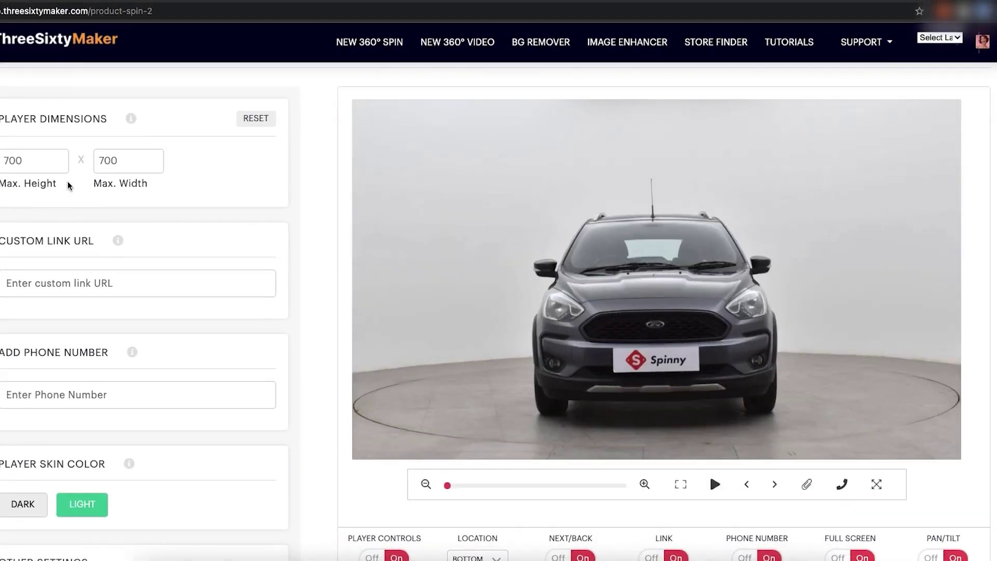
scroll(52, 172, down, 1)
scroll(64, 336, up, 1)
Set player max width to 950, add a google.com link and phone number, and choose DARK skin.
click(35, 161)
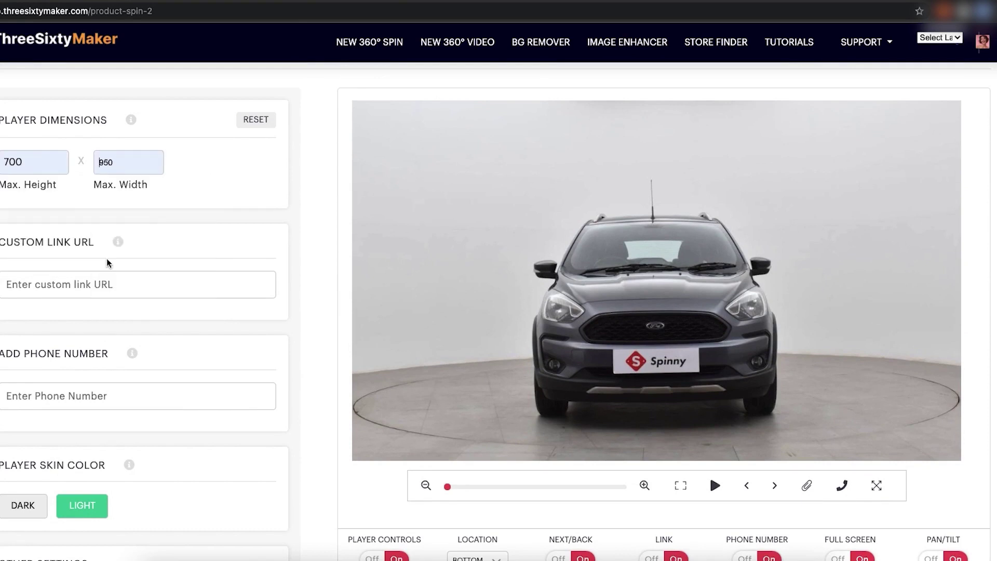
click(24, 232)
scroll(50, 258, down, 3)
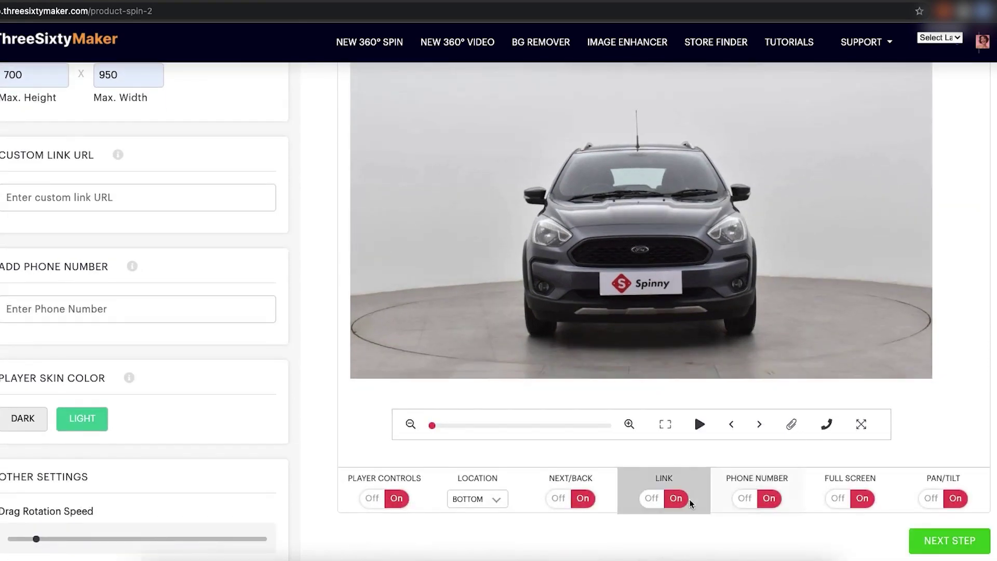
scroll(93, 250, up, 1)
click(94, 217)
text(google.com)
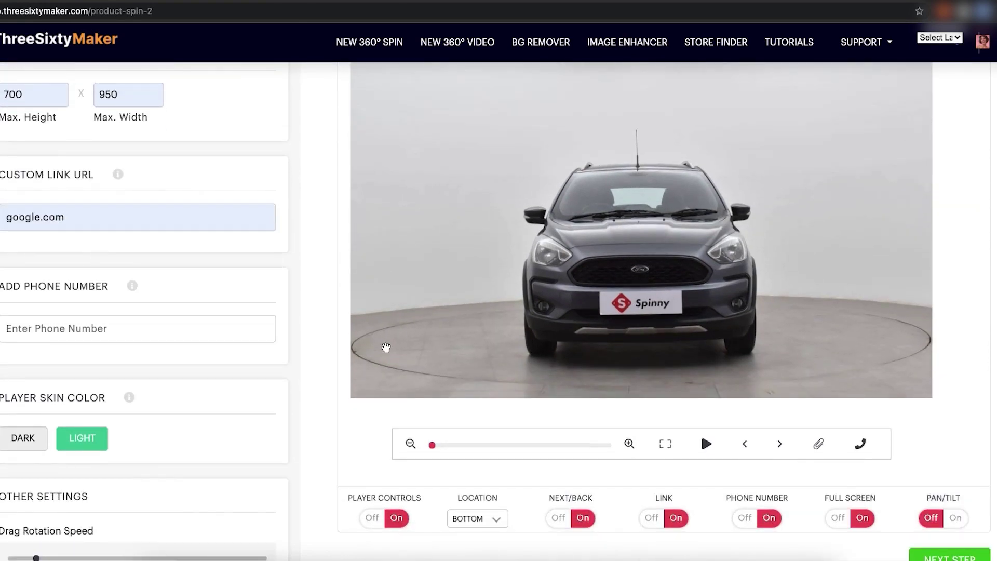
click(133, 328)
click(62, 360)
scroll(47, 350, down, 2)
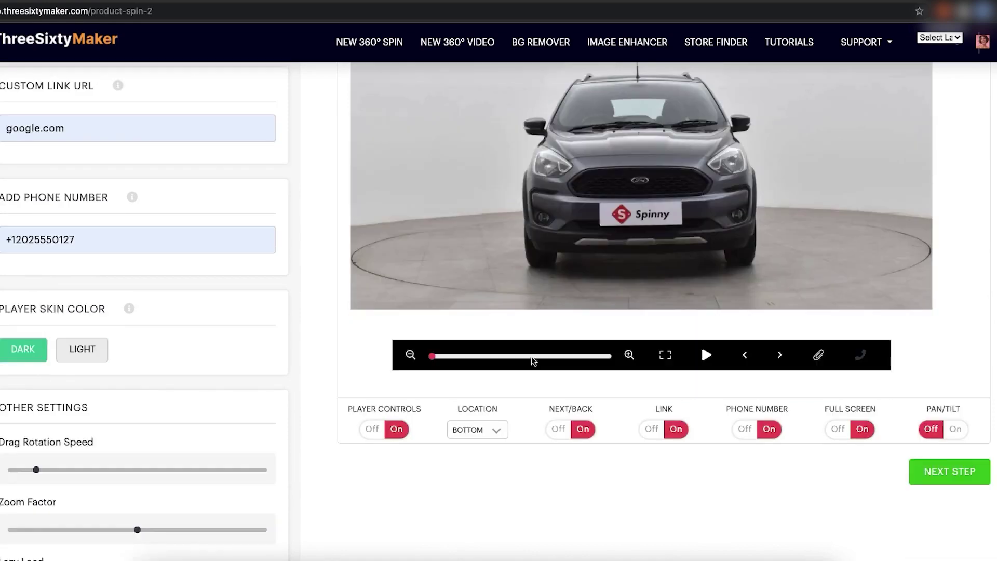
scroll(327, 350, down, 3)
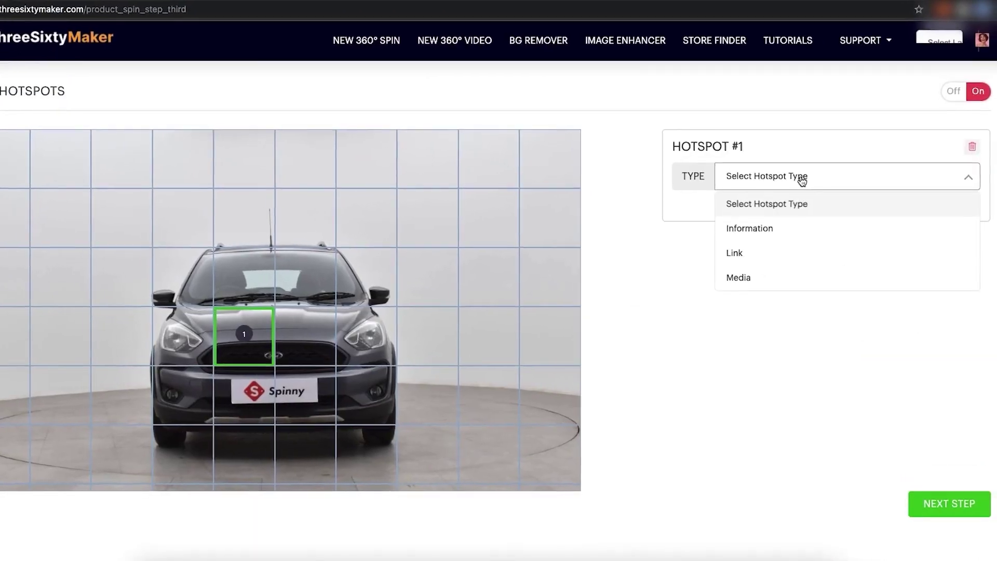
Add an Information hotspot on the car's grille, copy the embed code, and preview the GIF.
click(751, 227)
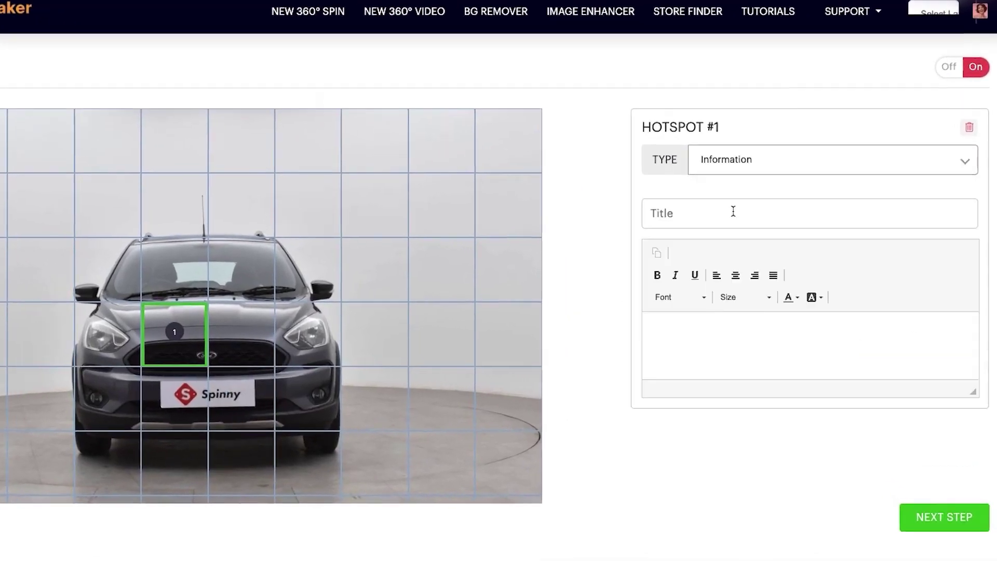
text(Test Hotspot)
key(Tab)
text(Hotspot S)
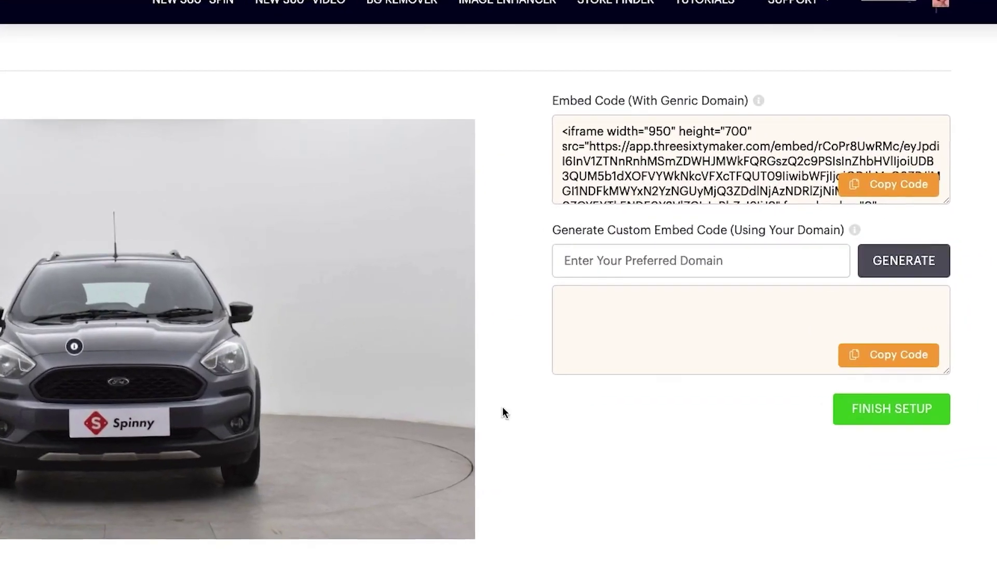
click(653, 221)
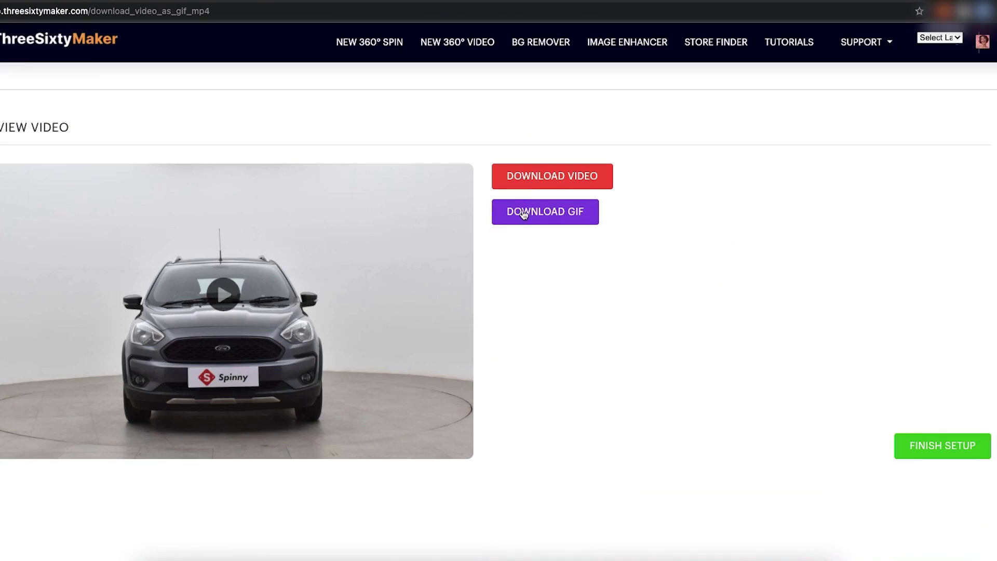
click(523, 214)
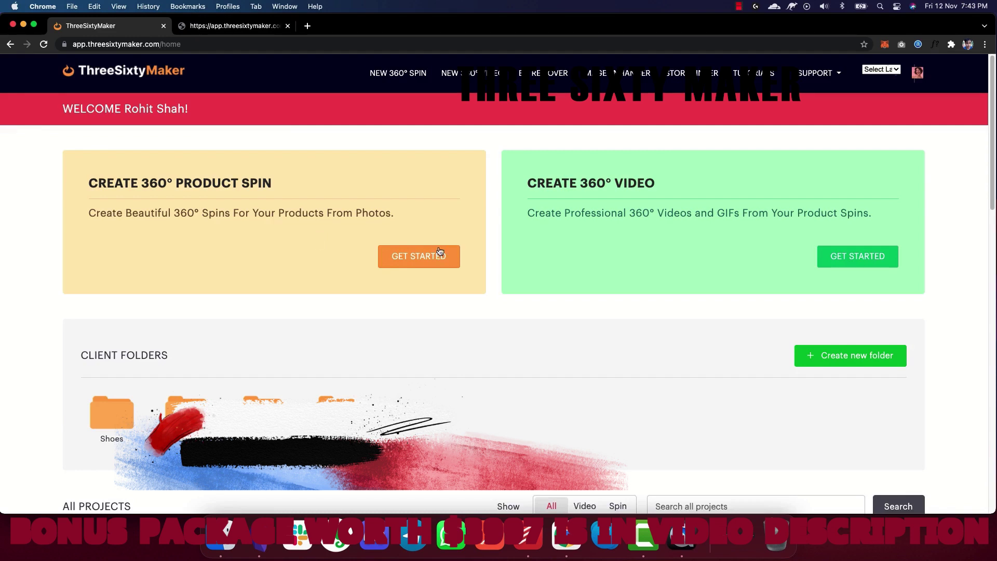
Create a new carspin spin project and upload all 30 ford 360 car photos.
click(438, 258)
text(carspin)
click(663, 238)
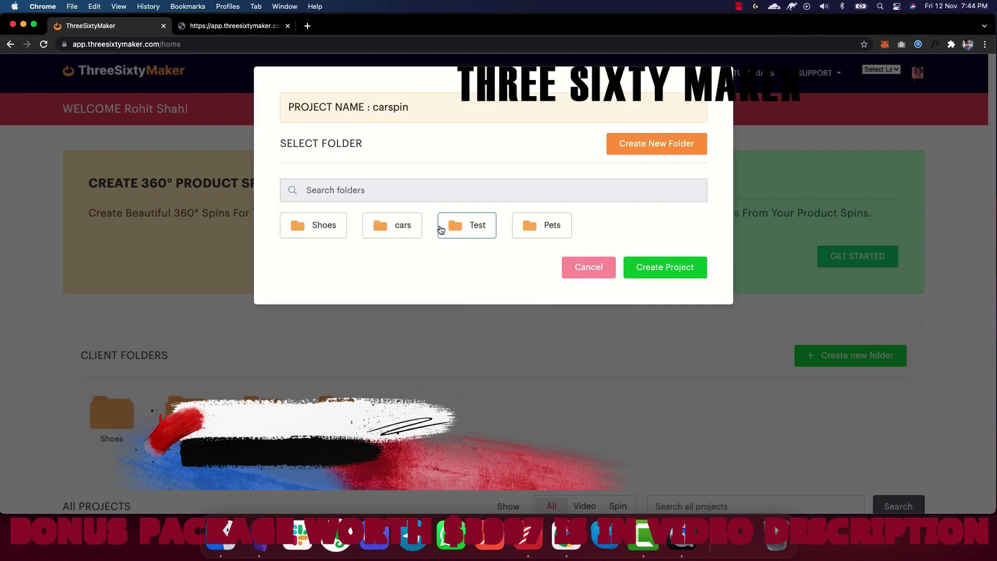
click(452, 225)
click(197, 194)
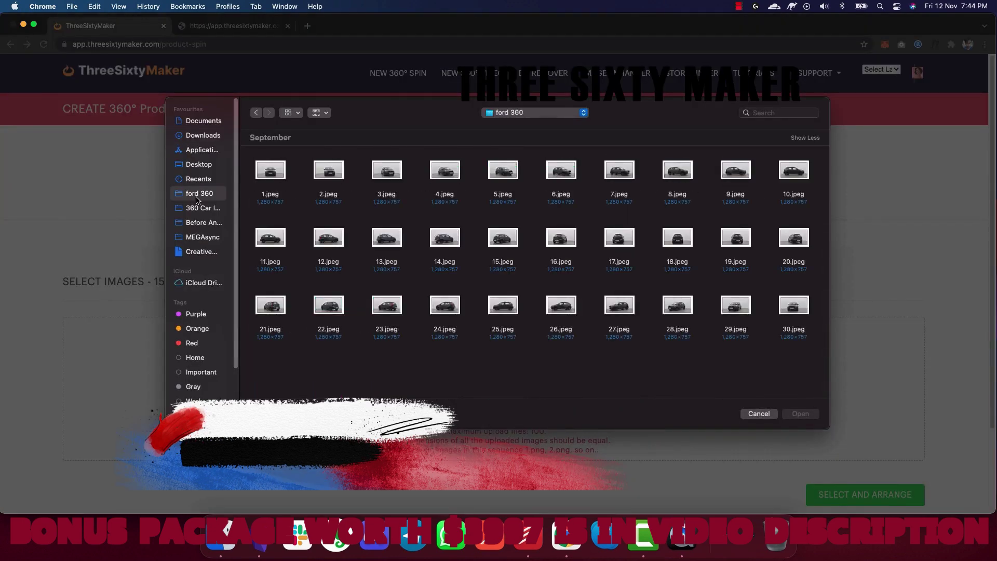
key(cmd+a)
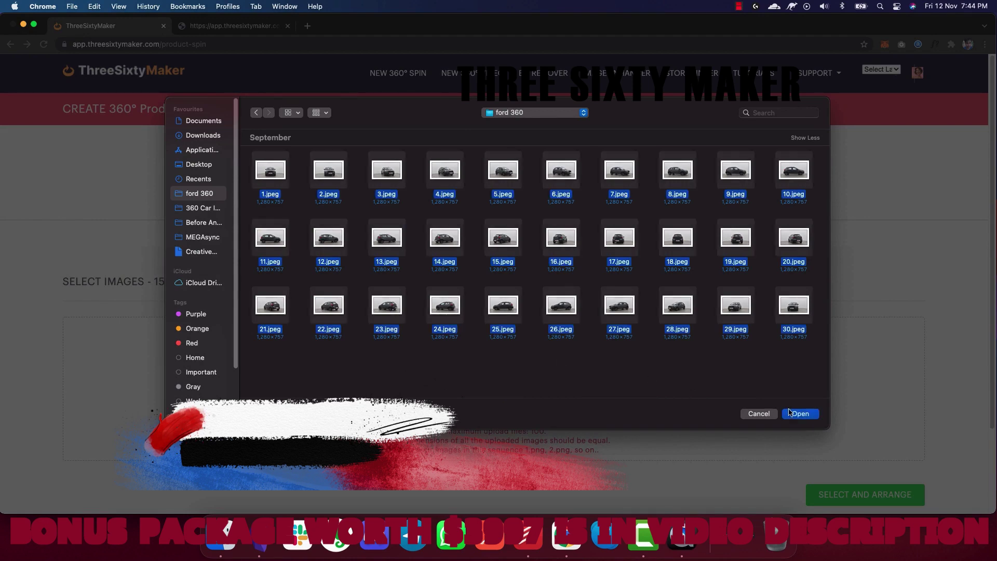
click(794, 417)
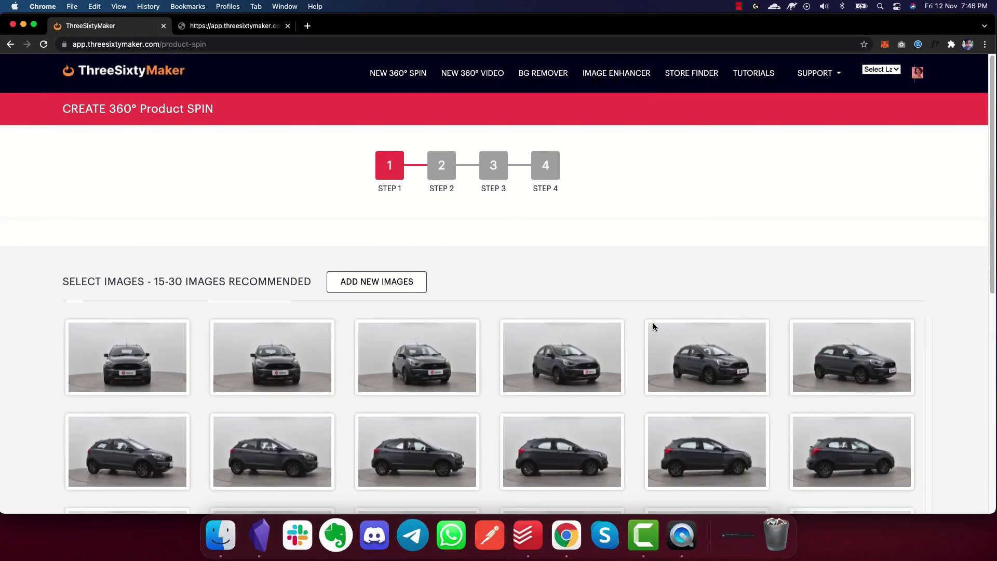
scroll(652, 323, down, 5)
scroll(150, 339, up, 5)
Select the car thumbnails and try reordering a photo in the arrangement view.
click(150, 339)
scroll(141, 343, down, 2)
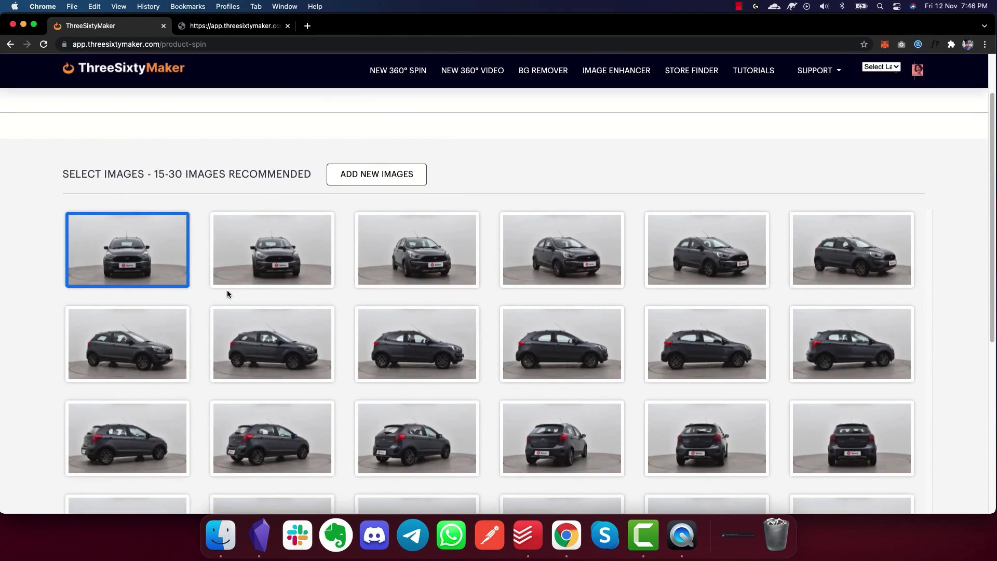
drag(243, 279, 631, 361)
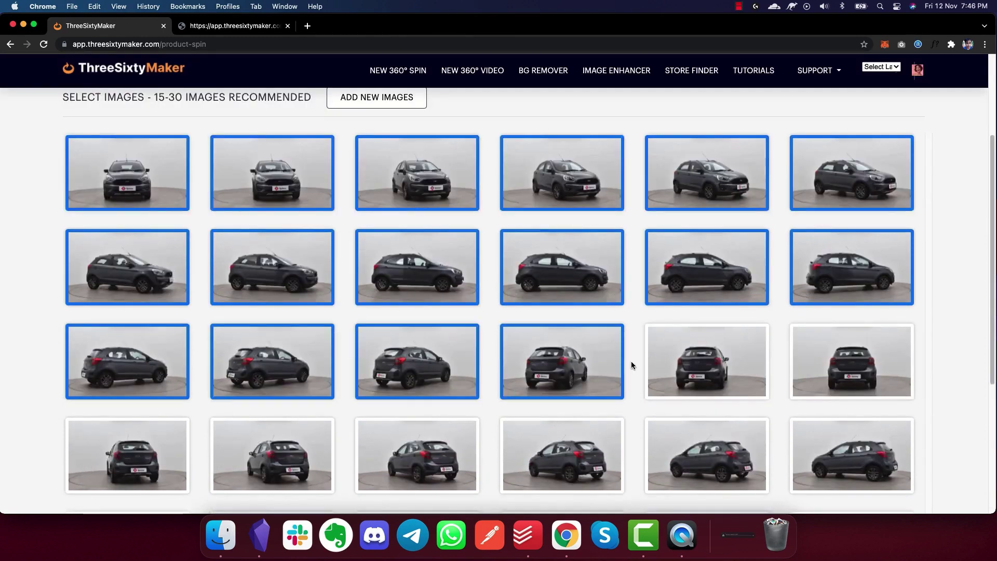
scroll(631, 361, down, 2)
drag(631, 361, 855, 456)
click(865, 495)
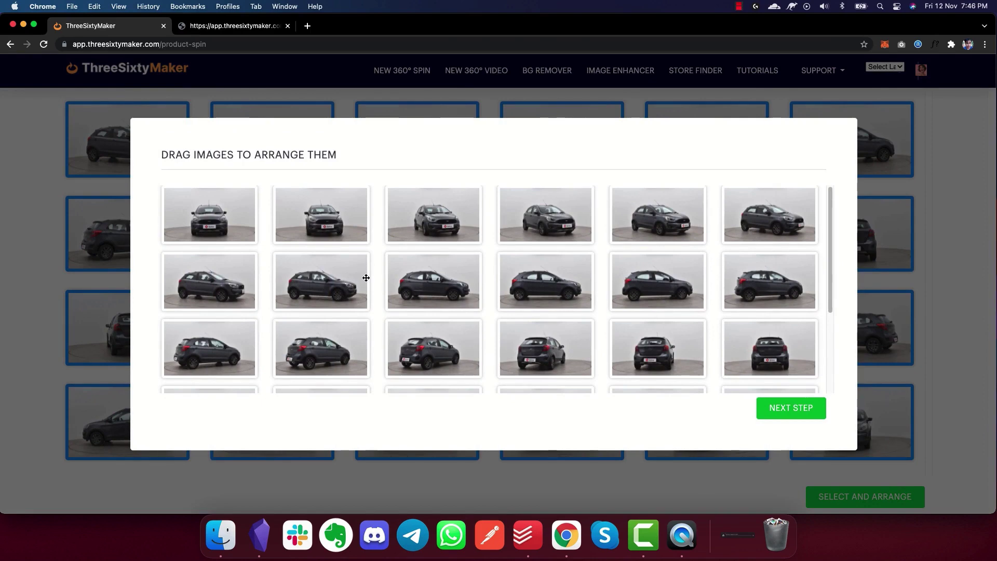
drag(366, 278, 371, 218)
Confirm the photo order, turn pan/tilt off, and pick google.com as the custom link.
click(775, 409)
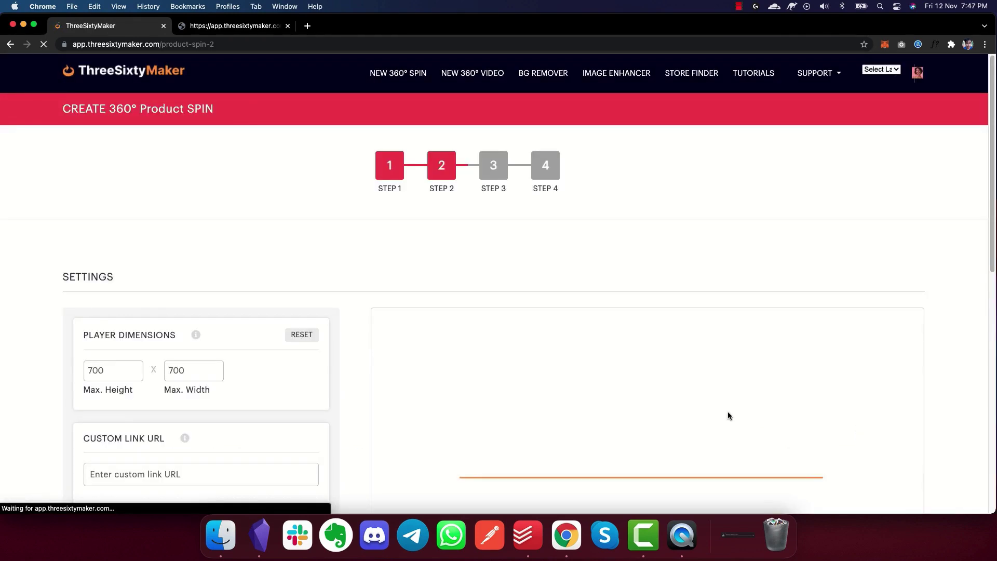
scroll(907, 318, down, 1)
scroll(907, 319, down, 3)
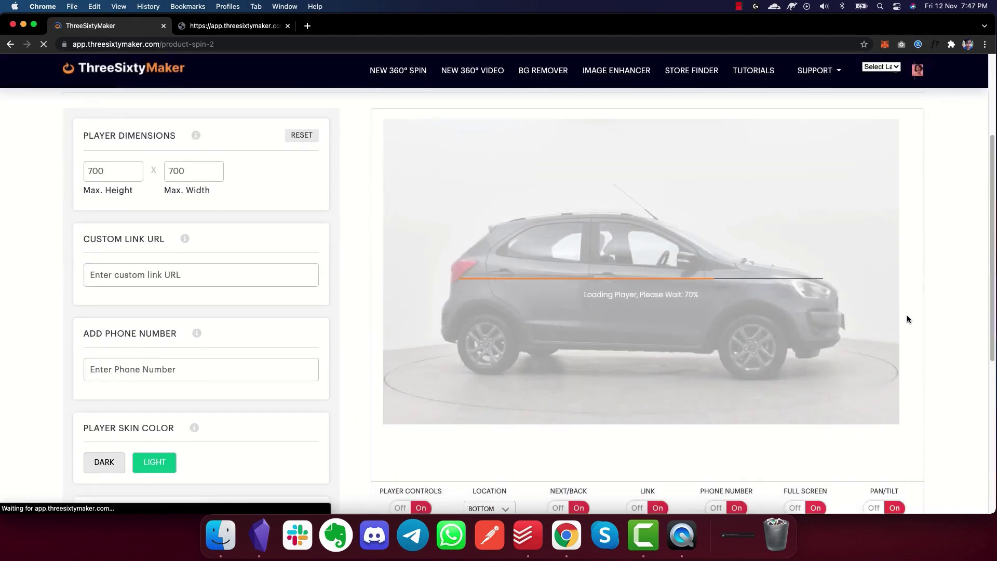
drag(760, 271, 458, 273)
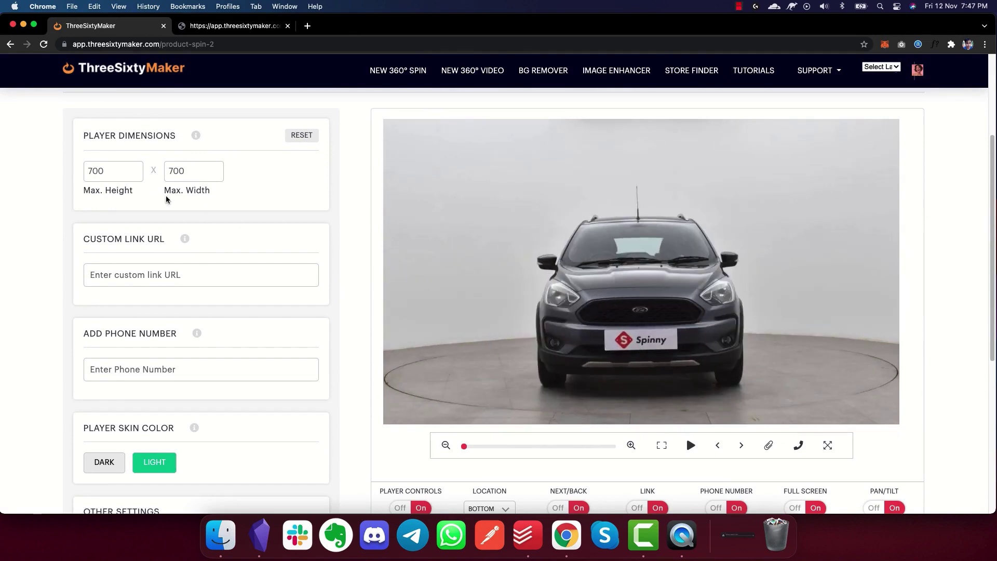
scroll(109, 227, down, 2)
scroll(125, 187, up, 1)
scroll(138, 317, down, 1)
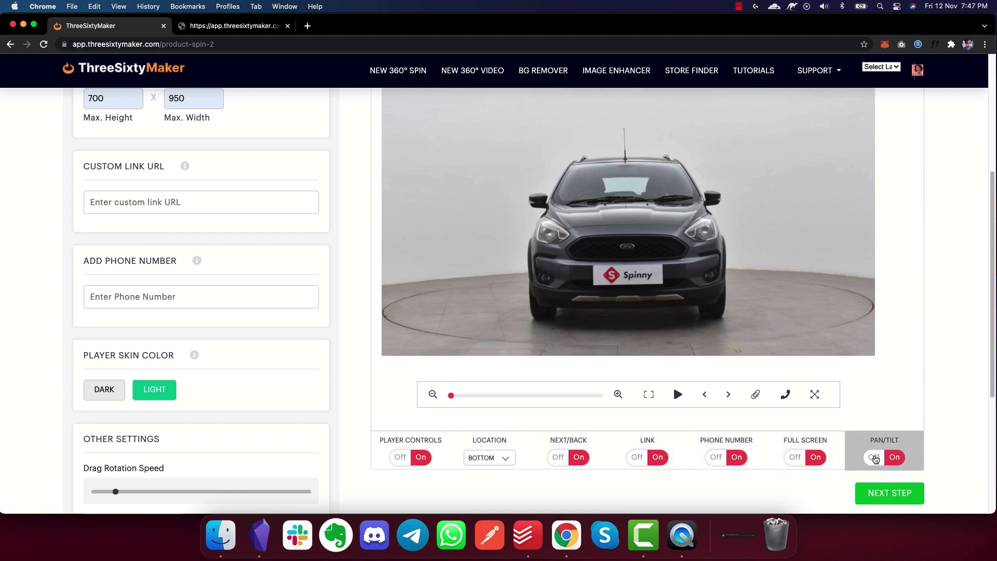
click(875, 459)
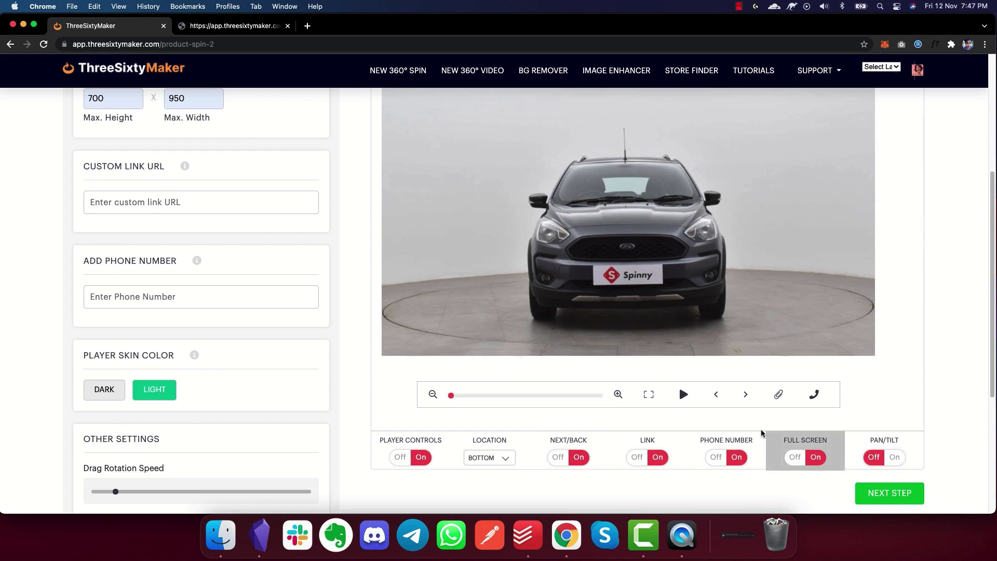
scroll(278, 379, up, 1)
click(156, 219)
click(163, 248)
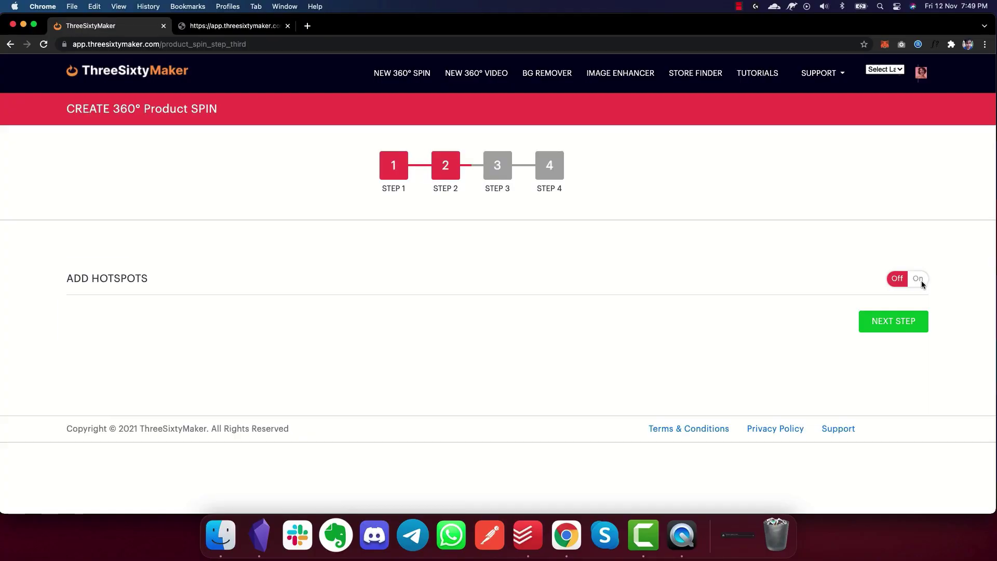
Place an Information hotspot titled 'Test Hotspot', described 'Hotspot Test', on the car.
click(919, 279)
scroll(217, 243, down, 5)
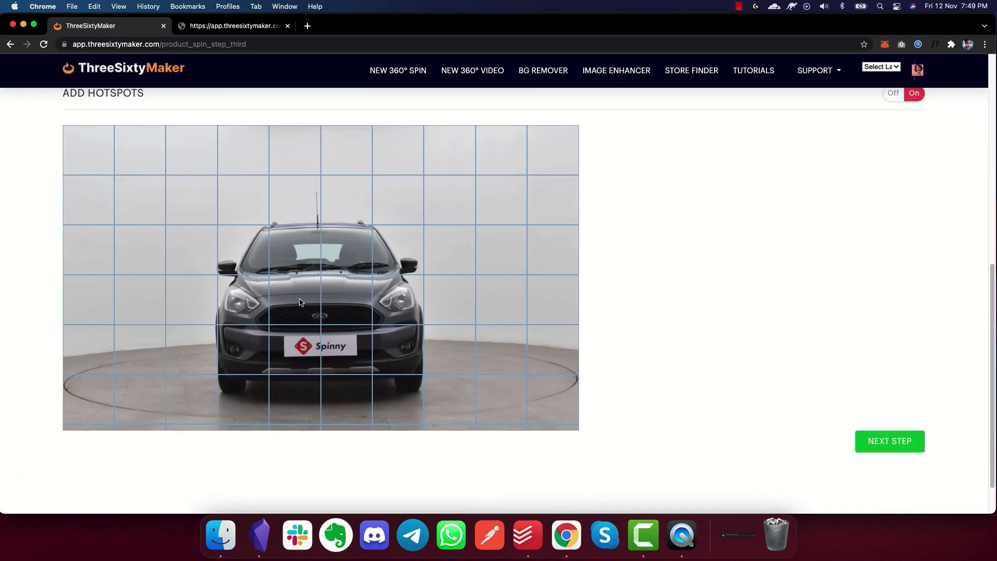
click(300, 301)
click(763, 188)
click(726, 225)
text(Tet)
key(BackSpace)
key(BackSpace)
key(BackSpace)
text(est Hotspot)
key(Tab)
text(Hot)
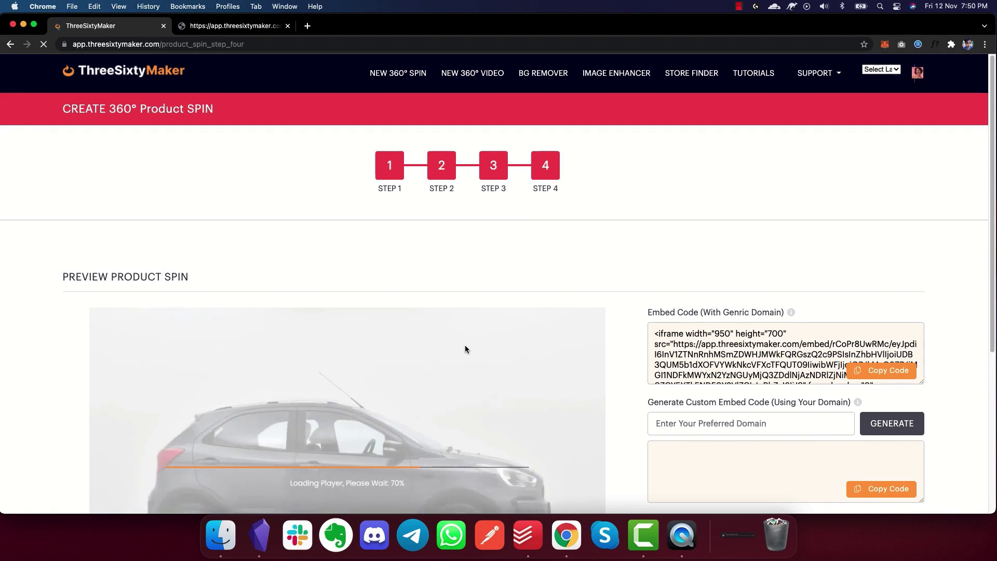
scroll(618, 310, down, 4)
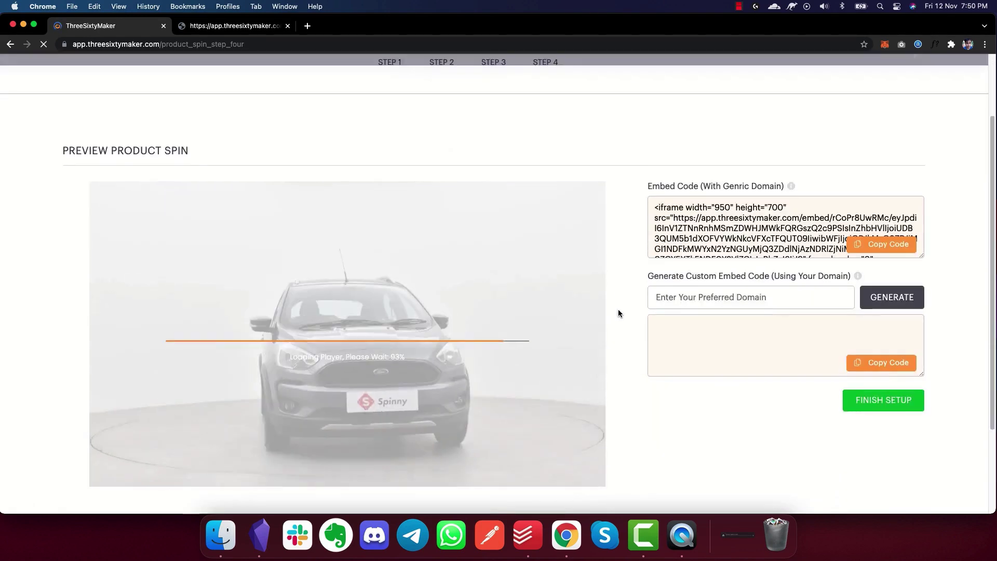
scroll(618, 314, down, 1)
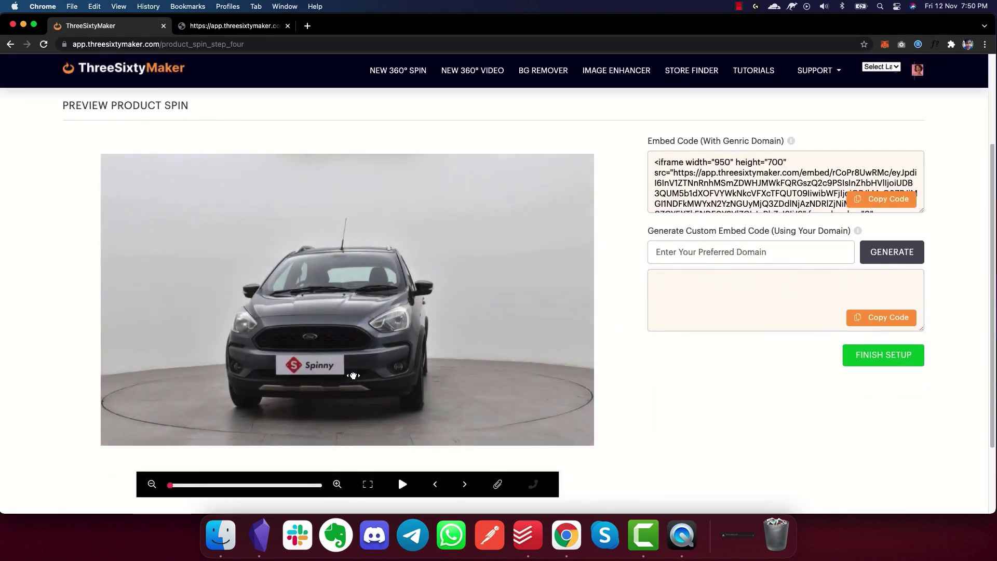
Rotate the car in the spin preview and open the Test Hotspot information popup.
drag(379, 374, 280, 370)
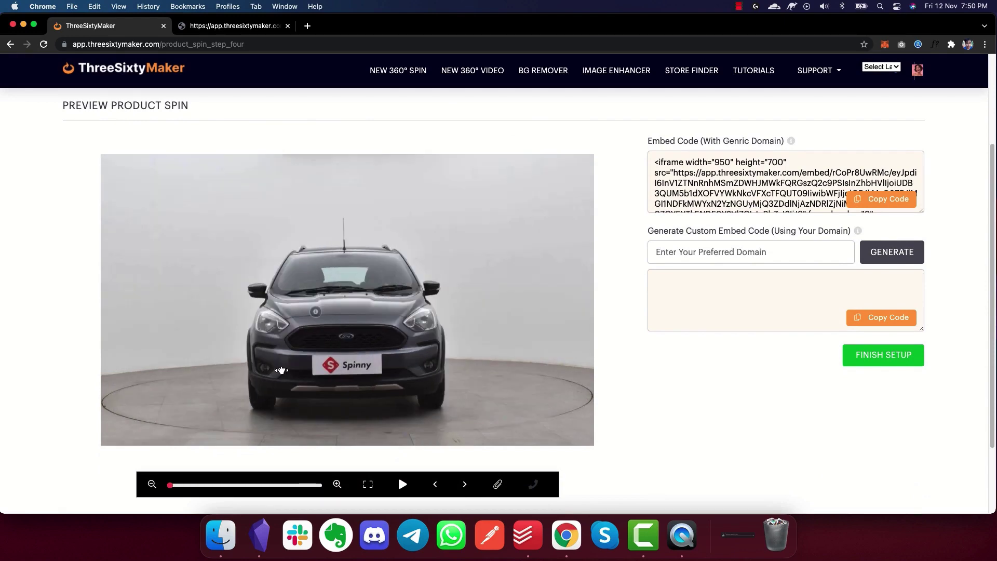
click(321, 318)
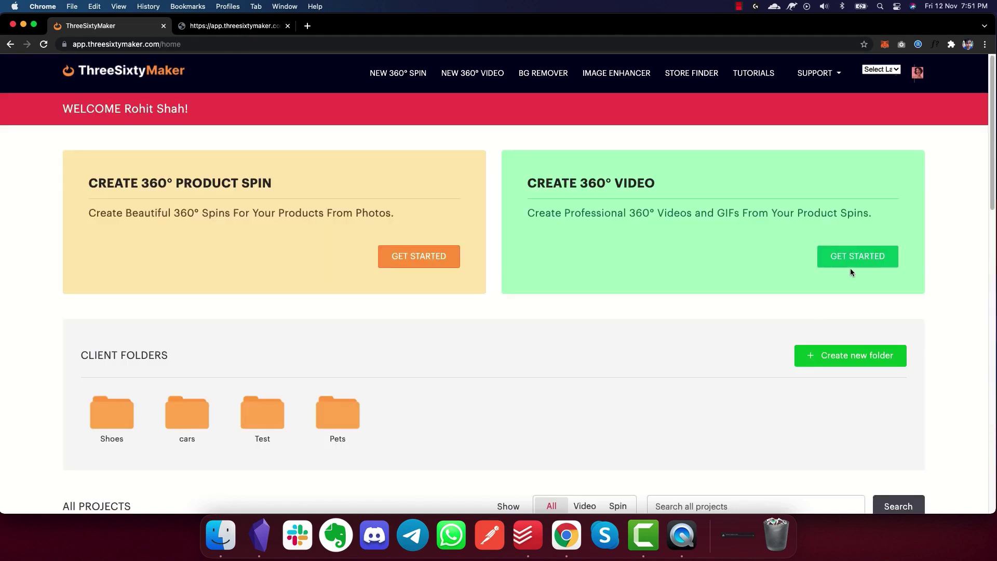
Create a named product video from the carspin spin with a spin loop count of 2.
click(855, 260)
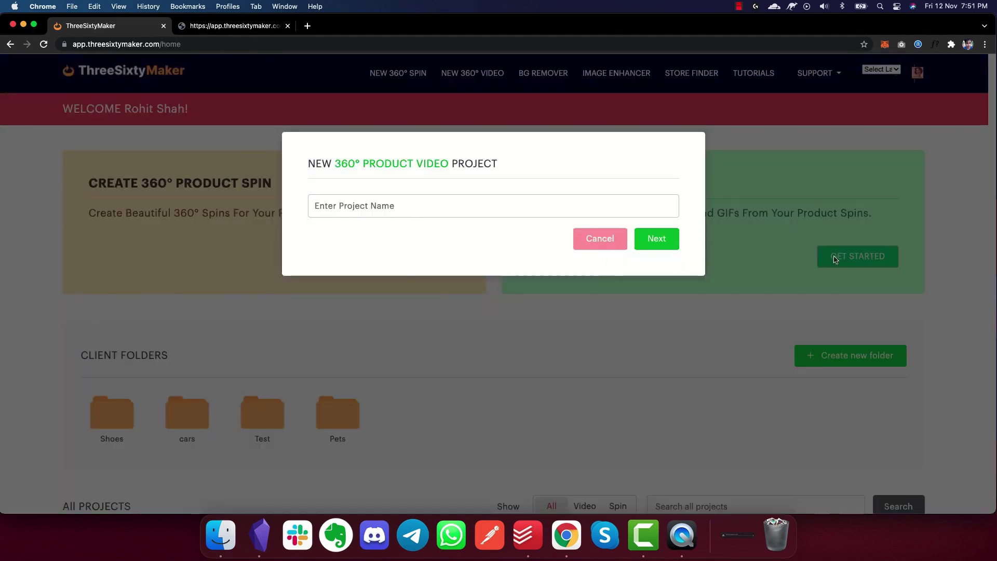
text(carvideo)
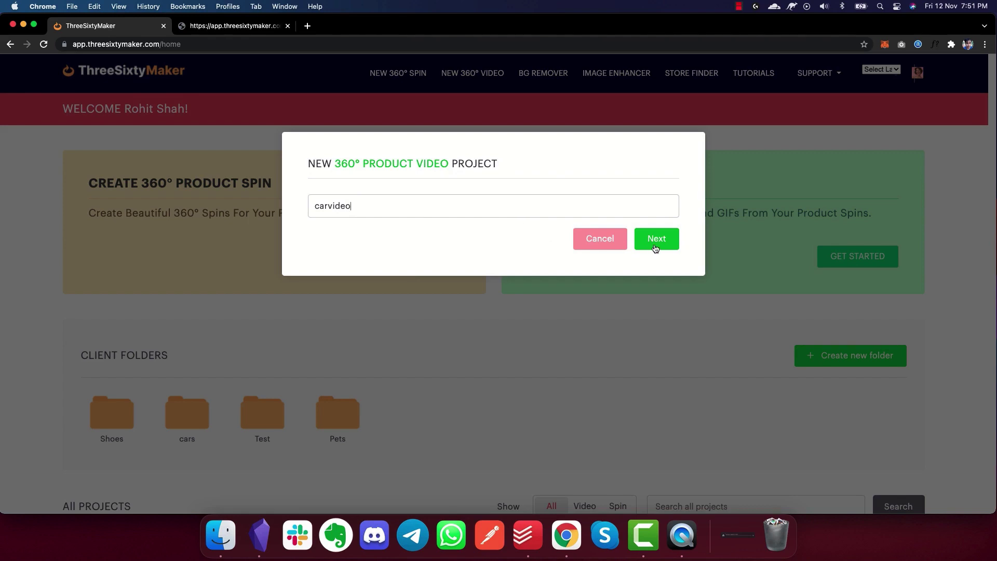
click(656, 239)
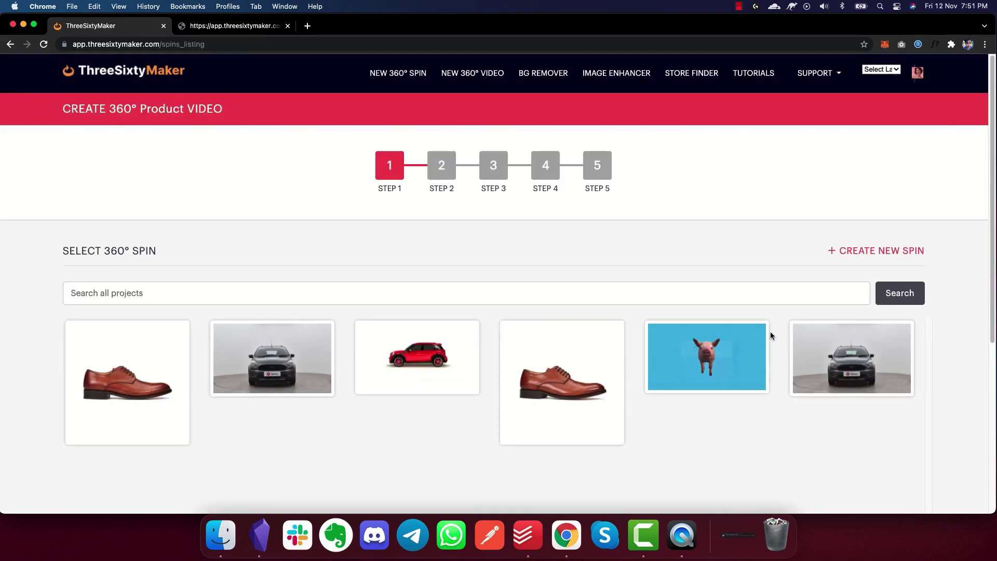
mouse_move(851, 358)
click(840, 359)
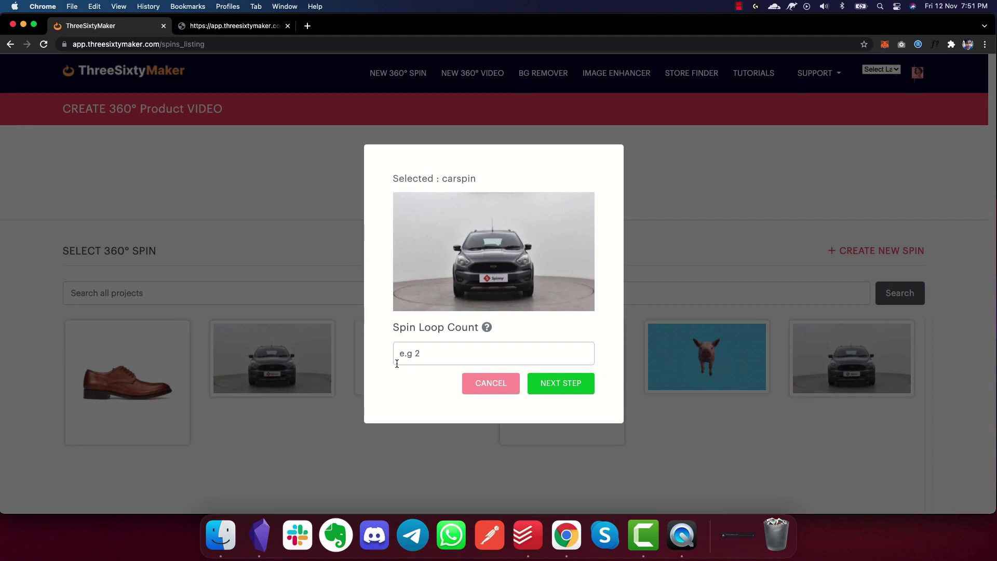
text(2)
key(Return)
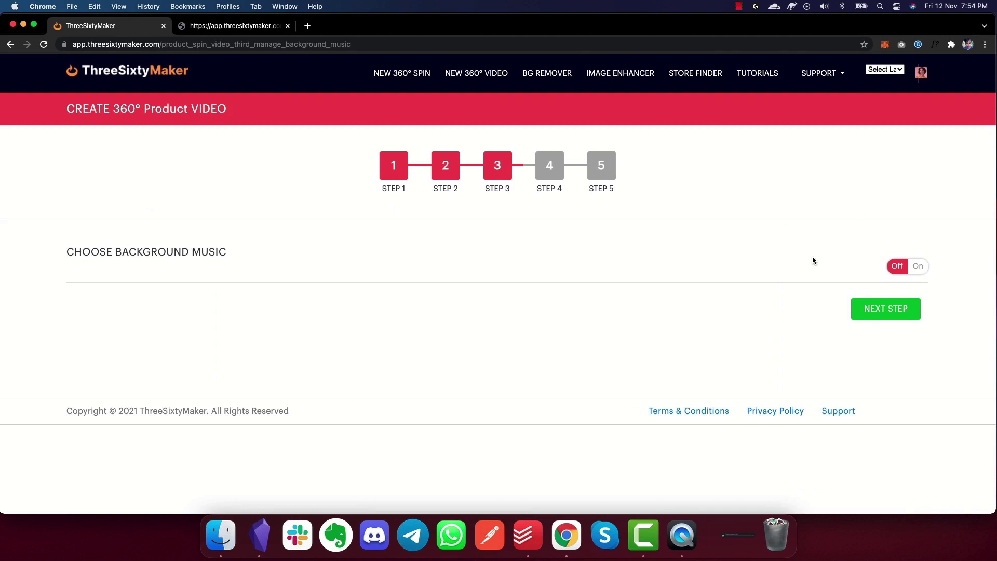
Leave background music off and play the finished car video with green and yellow captions.
click(877, 310)
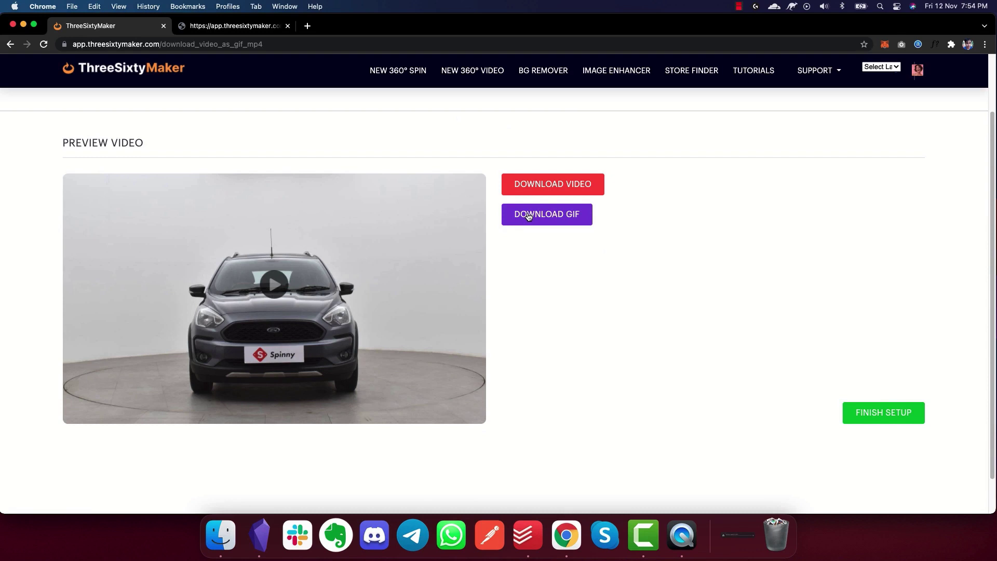
click(285, 287)
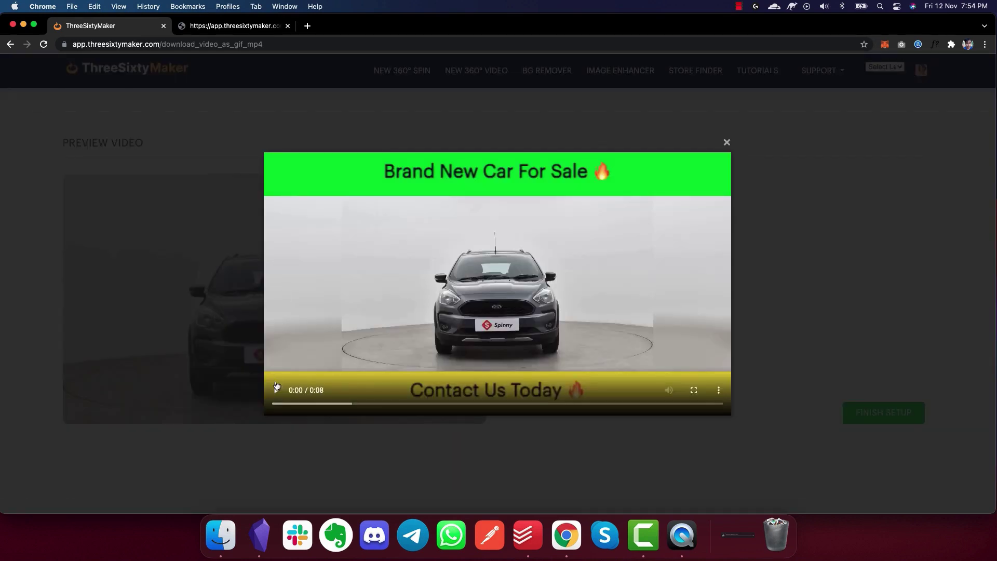
click(276, 388)
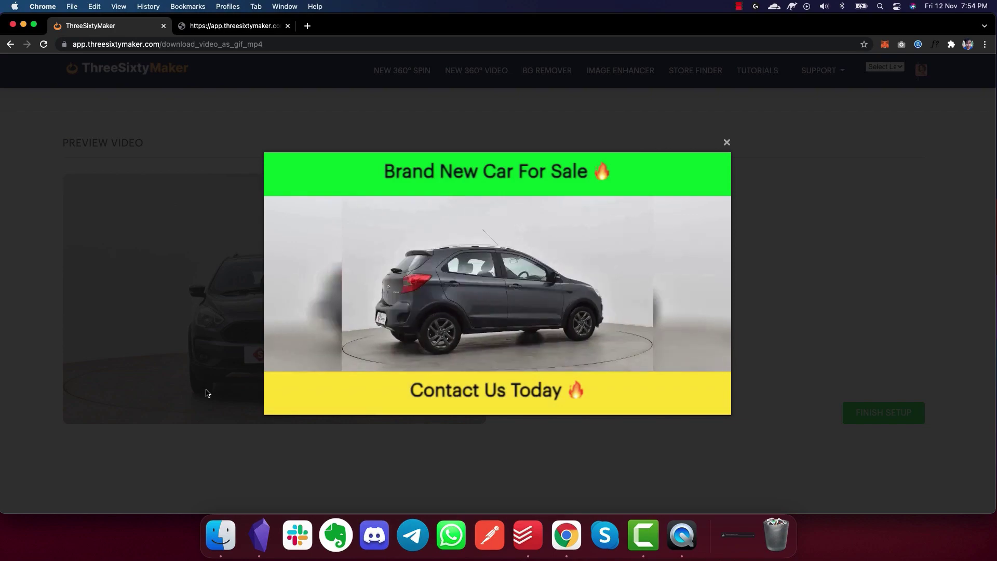